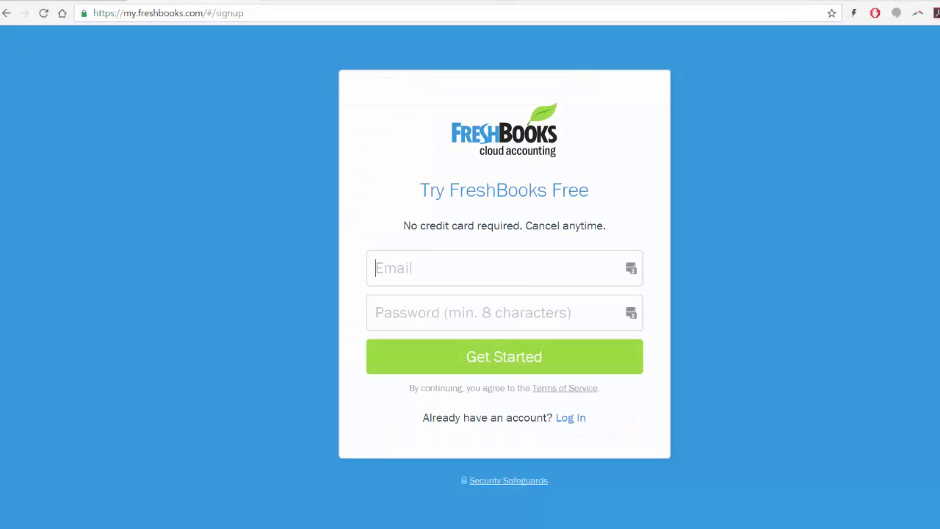
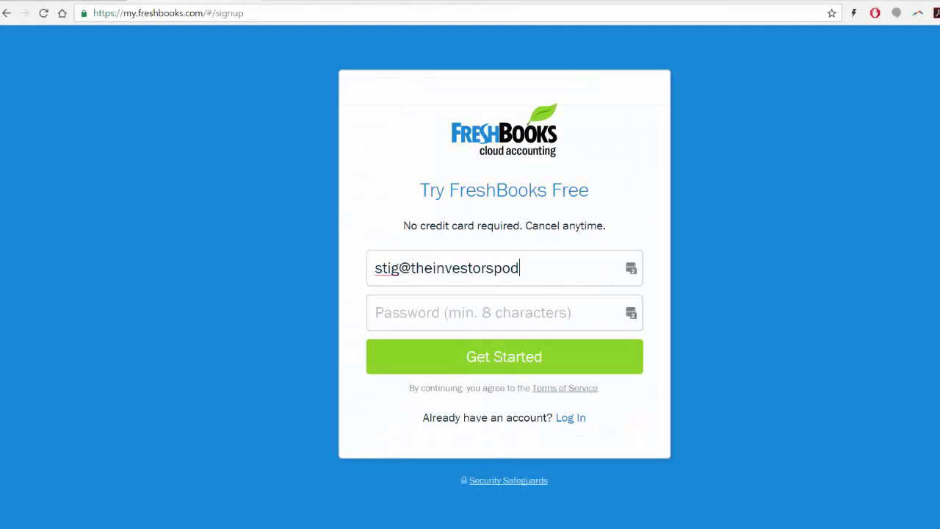
Sign up for a FreshBooks account with the owner's e-mail address and a password.
{"action": "key", "text": "Tab"}
{"action": "type", "text": "**********"}
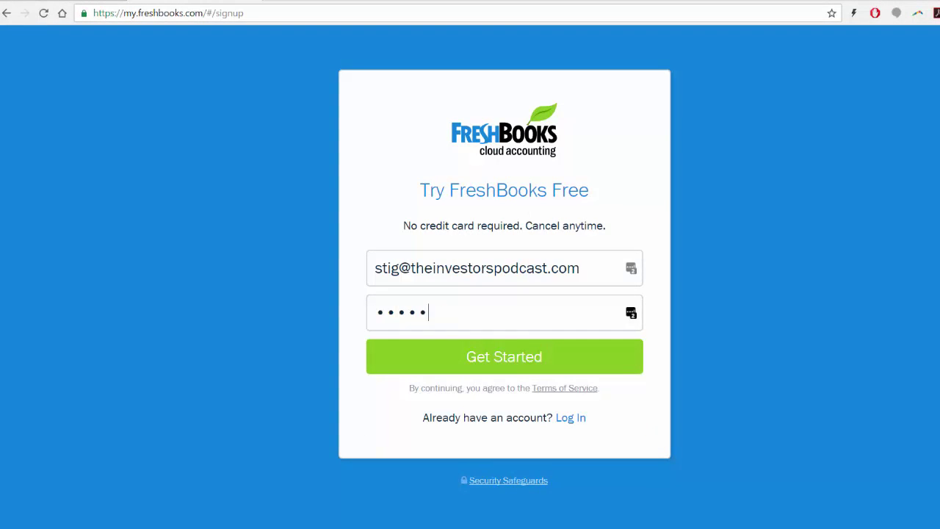
{"action": "key", "text": "Return"}
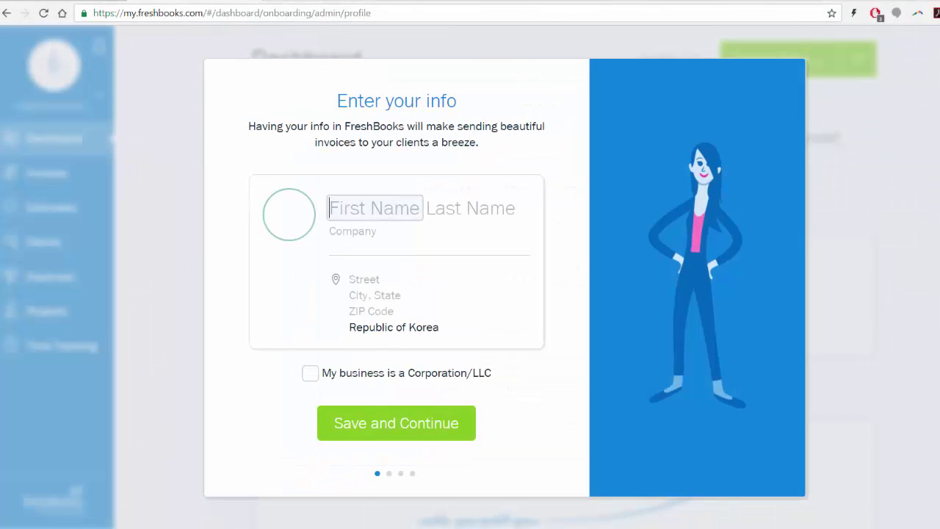
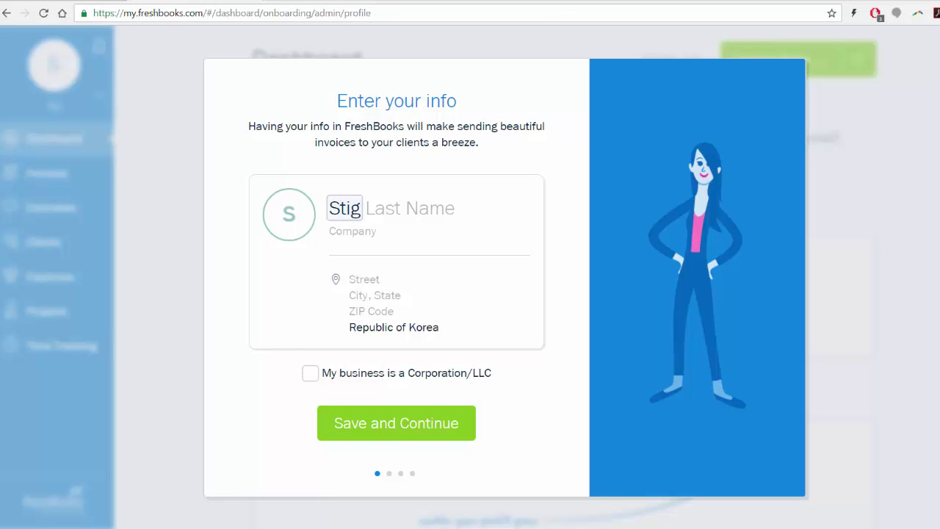
Enter the owner's first and last name and company 'The Investors Podcast', then enter TIP to continue onboarding.
{"action": "key", "text": "Tab"}
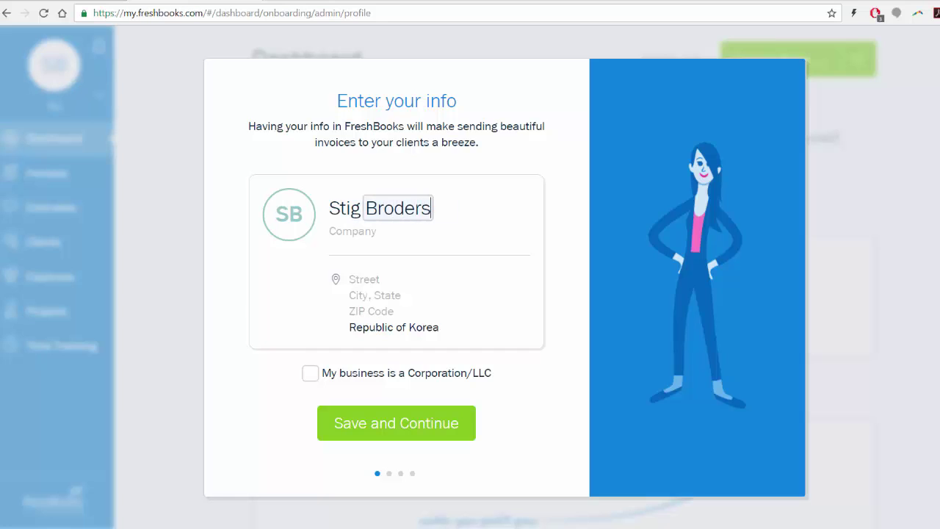
{"action": "key", "text": "Tab"}
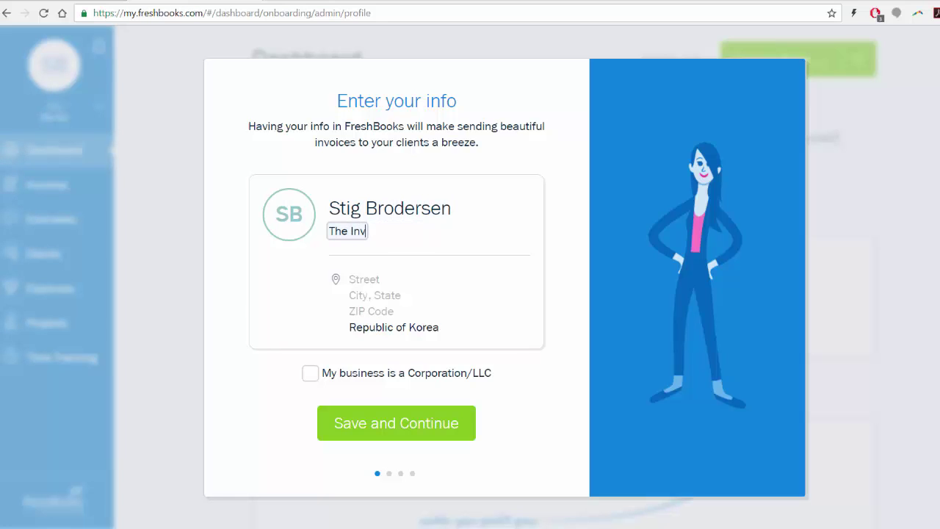
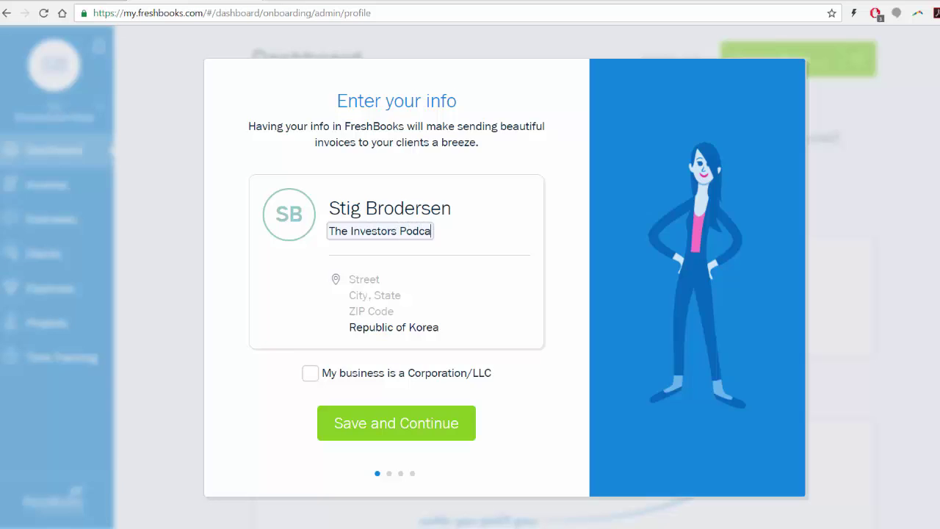
{"action": "key", "text": "Return"}
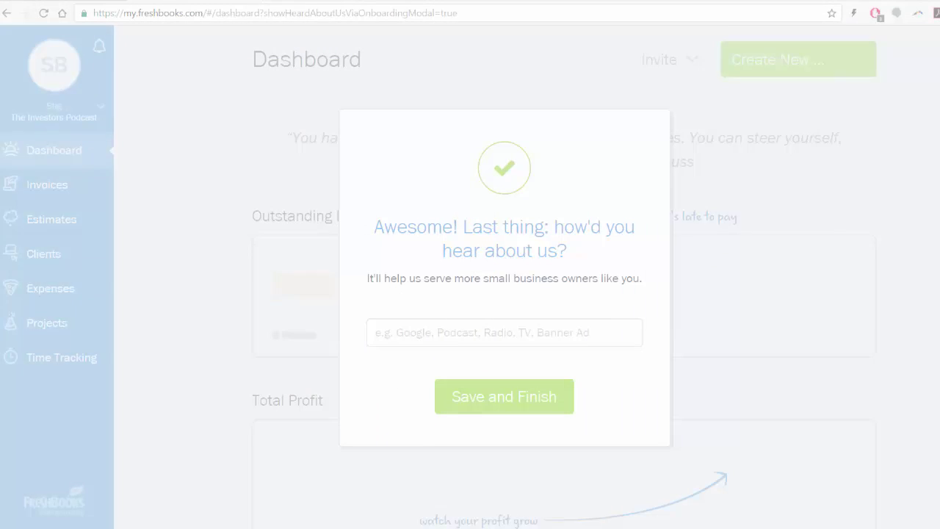
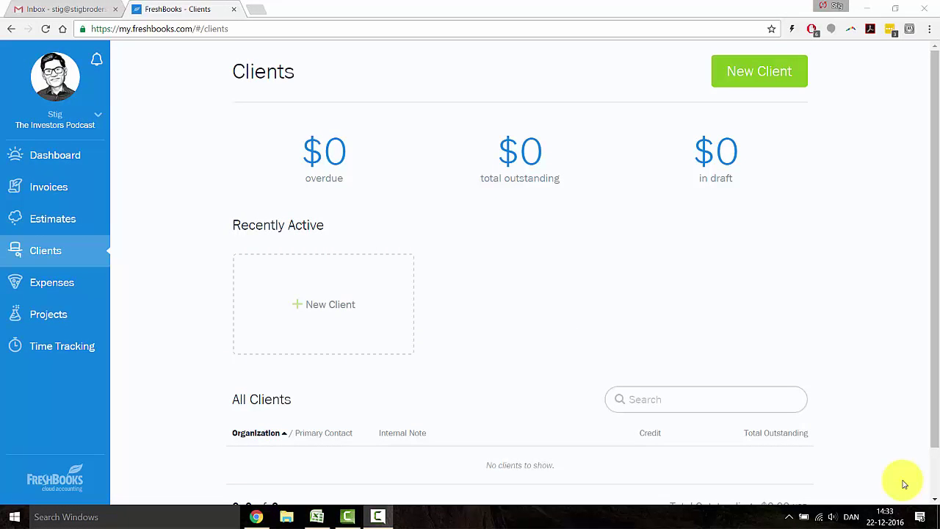
Create a new client record with the client's first name, last name and e-mail address.
{"action": "left_click", "coordinate": [348, 323]}
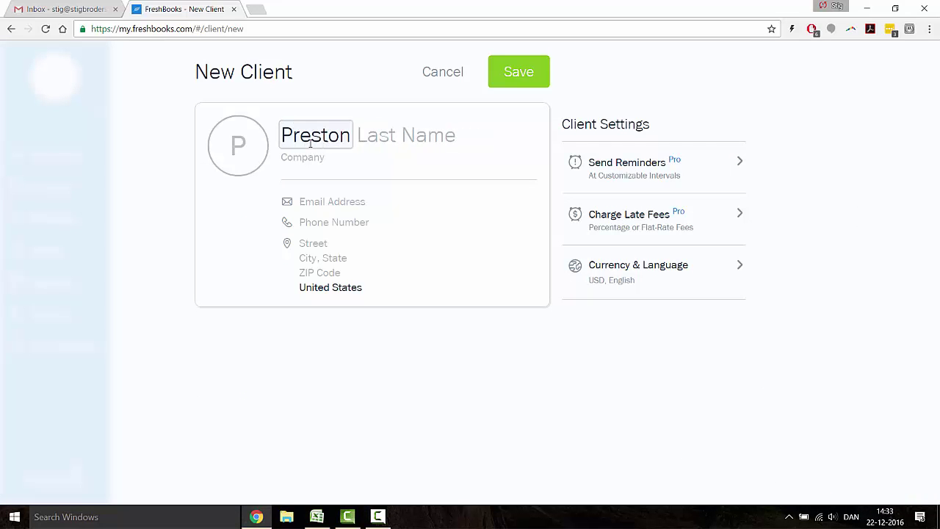
{"action": "key", "text": "Tab"}
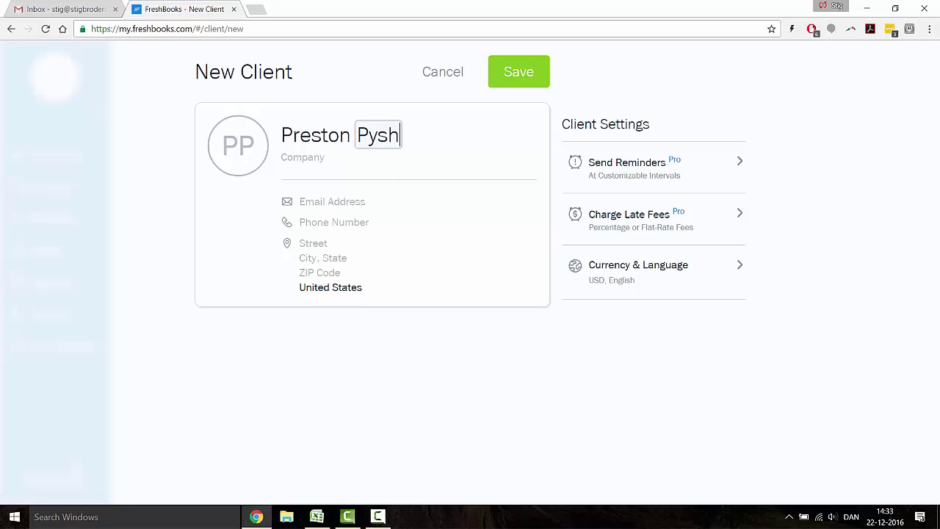
{"action": "key", "text": "Tab"}
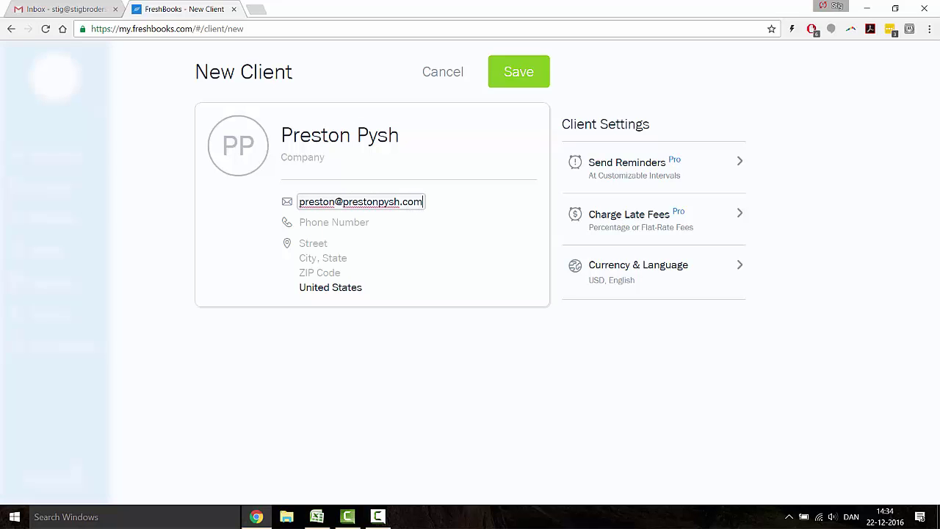
{"action": "key", "text": "Return"}
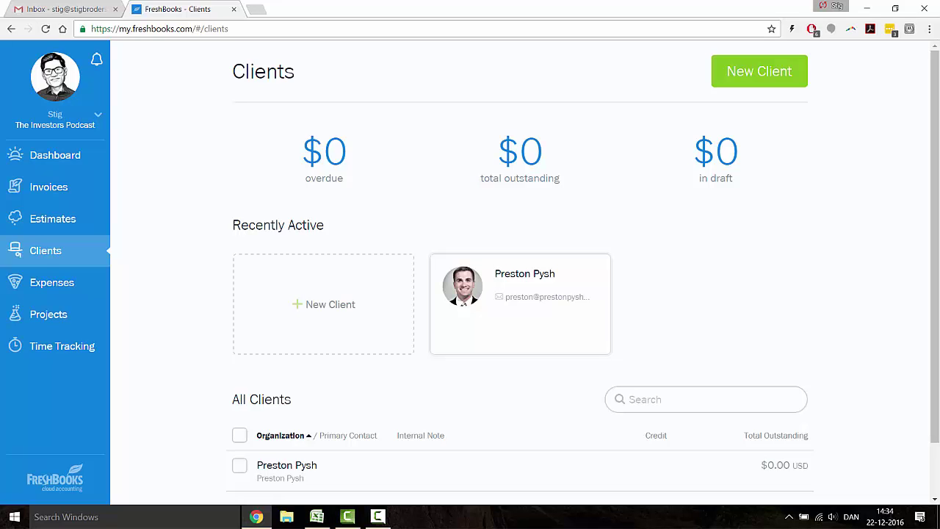
Start new invoice 0000005 and set the newly added client as Billed To.
{"action": "left_click", "coordinate": [61, 184]}
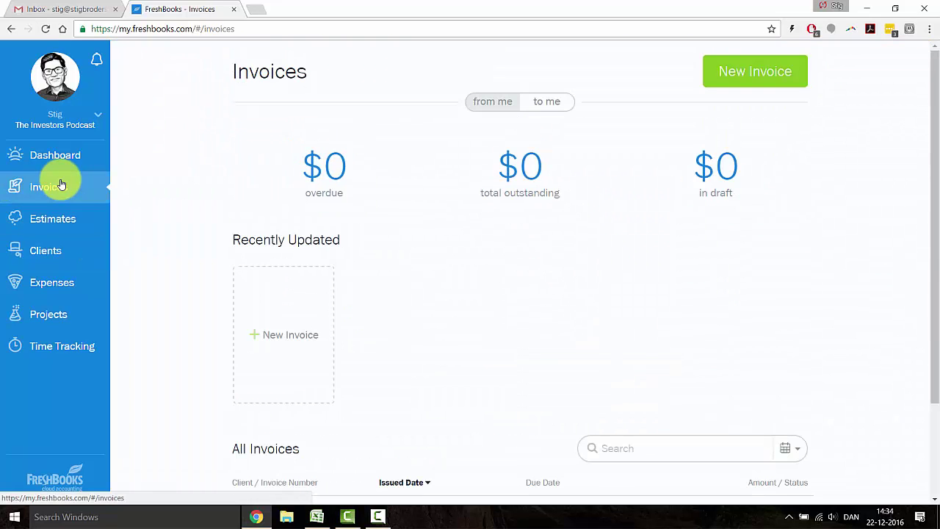
{"action": "left_click", "coordinate": [259, 317]}
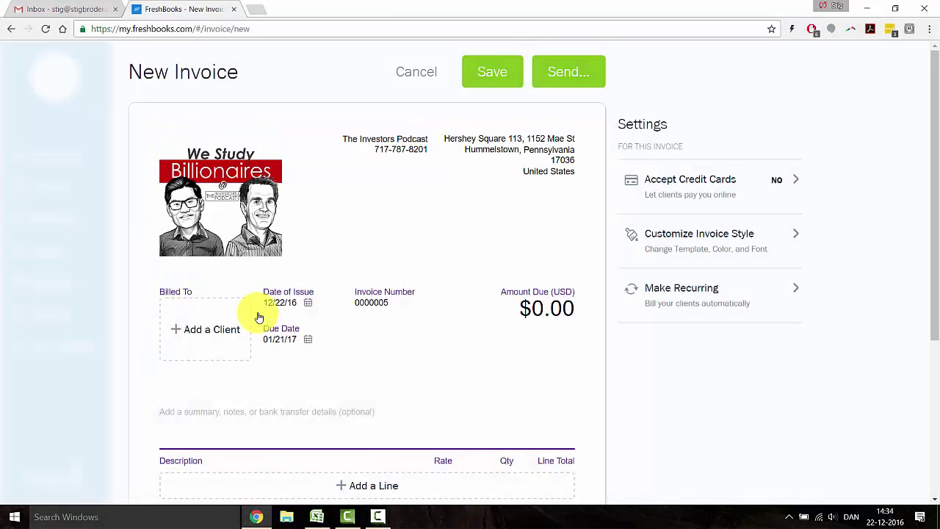
{"action": "left_click", "coordinate": [243, 322]}
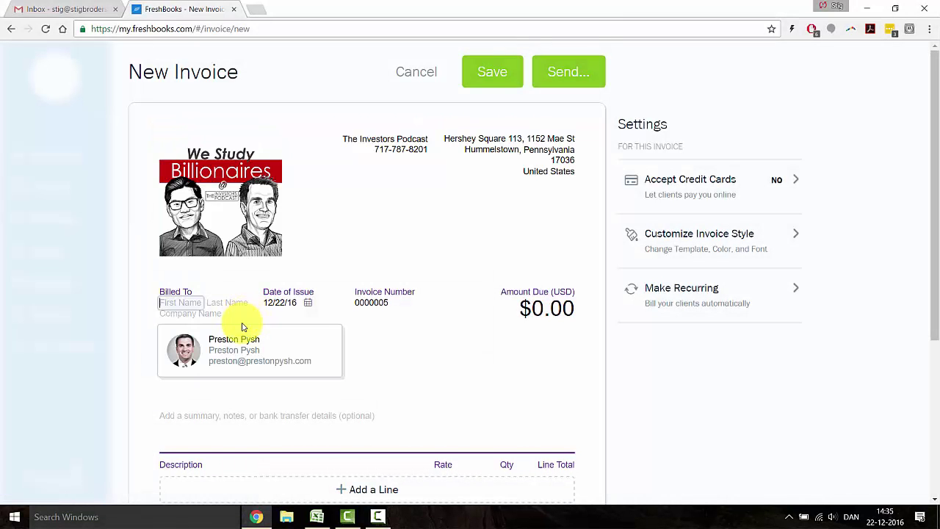
{"action": "left_click", "coordinate": [247, 353]}
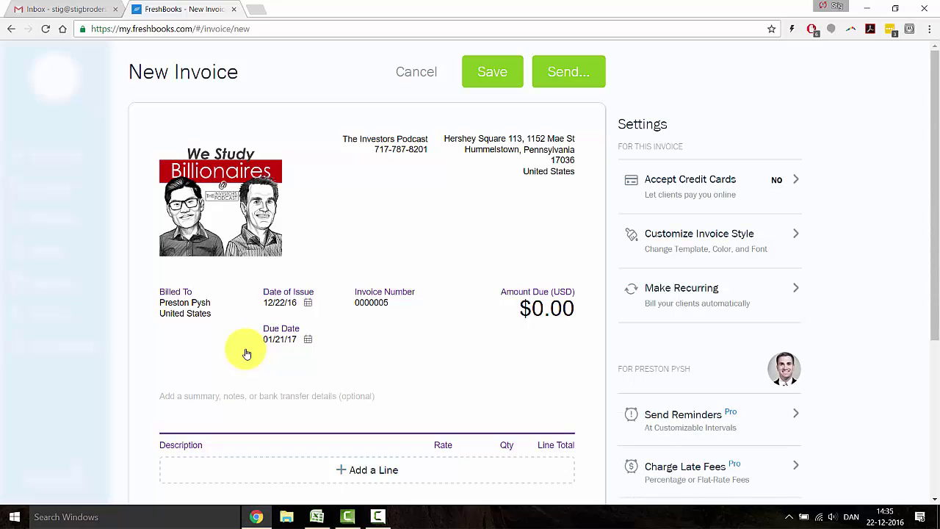
Add the saved Podcast consulting item as a line and change its rate to 500.
{"action": "scroll", "coordinate": [247, 354], "scroll_direction": "down", "scroll_amount": 3}
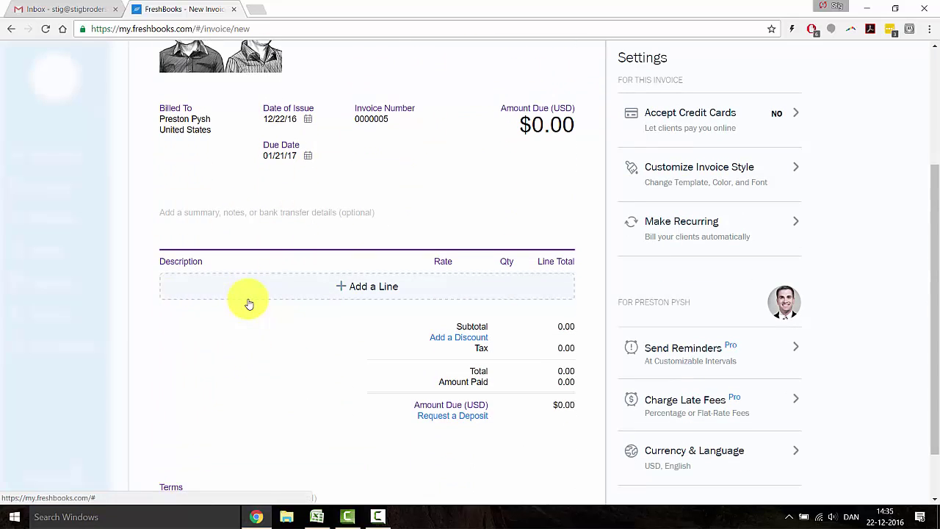
{"action": "left_click", "coordinate": [249, 303]}
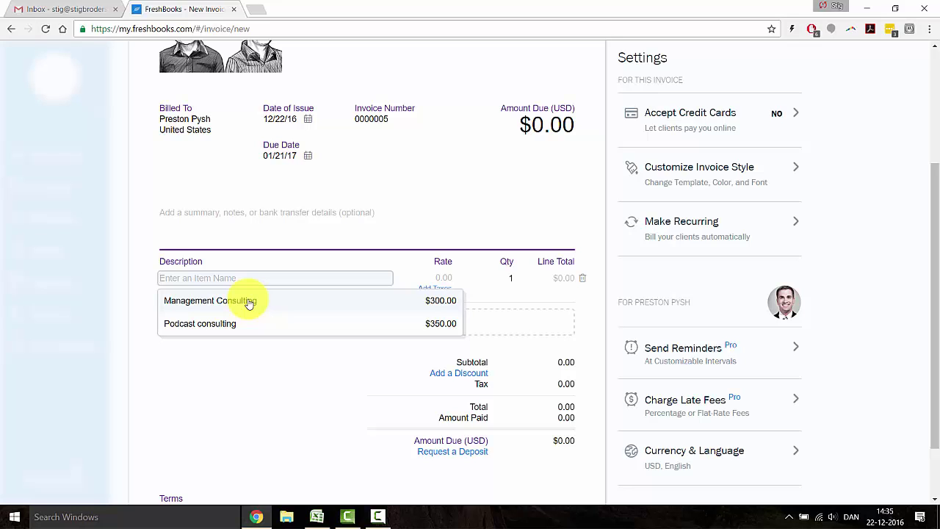
{"action": "left_click", "coordinate": [247, 323]}
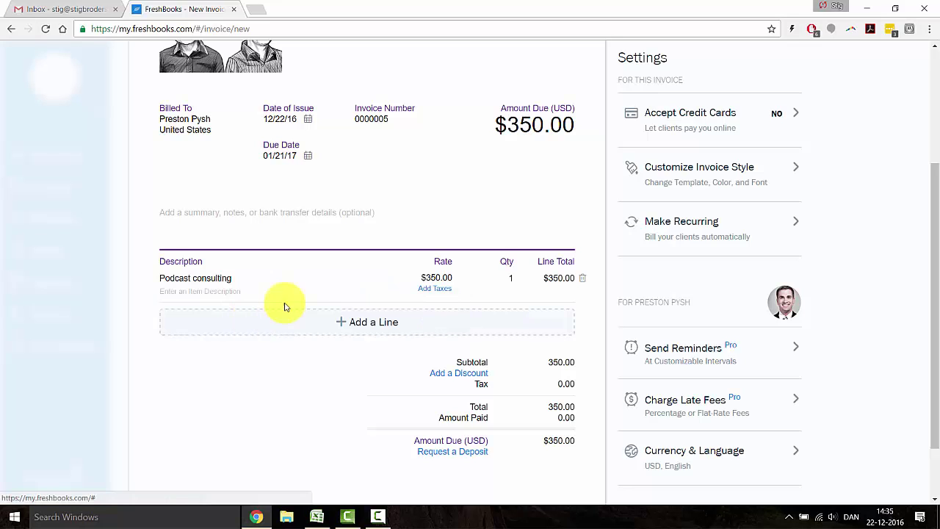
{"action": "double_click", "coordinate": [436, 278]}
{"action": "type", "text": "500"}
{"action": "left_click", "coordinate": [360, 365]}
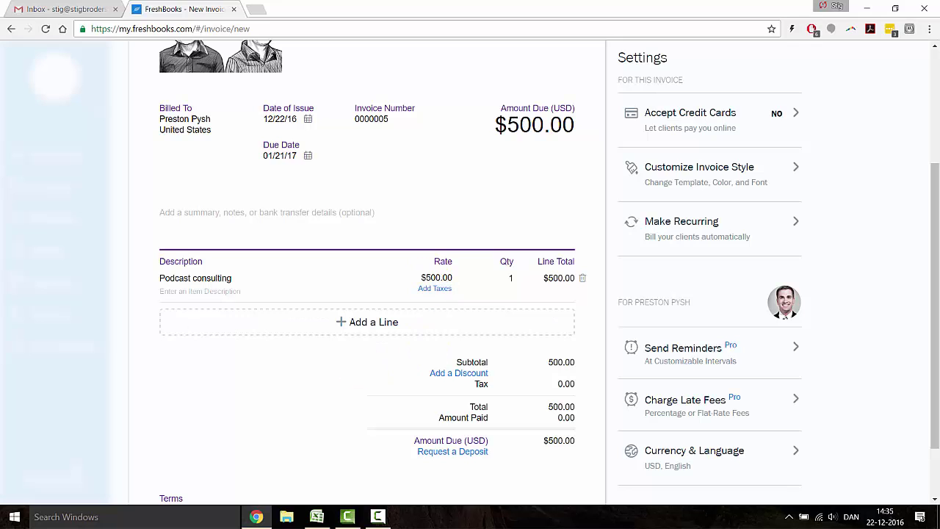
{"action": "scroll", "coordinate": [367, 272], "scroll_direction": "down", "scroll_amount": 1}
{"action": "scroll", "coordinate": [367, 272], "scroll_direction": "up", "scroll_amount": 3}
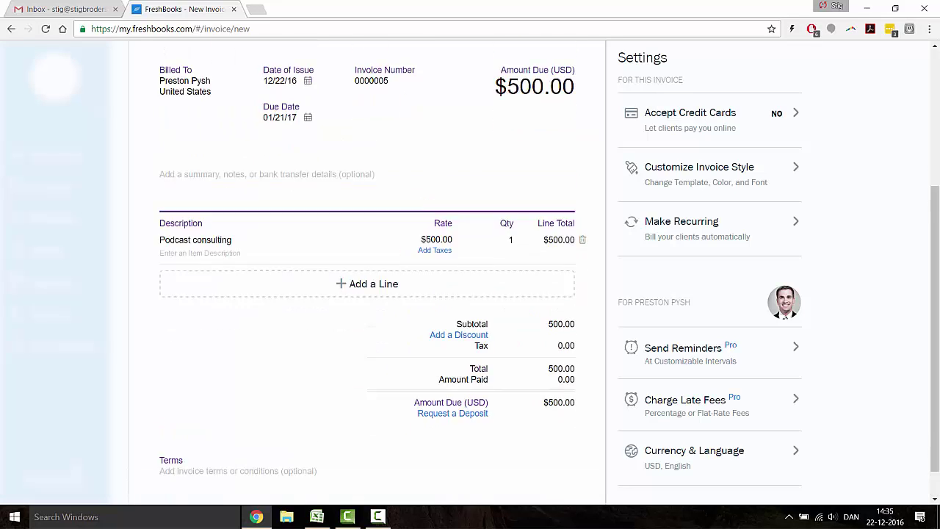
{"action": "scroll", "coordinate": [368, 272], "scroll_direction": "up", "scroll_amount": 1}
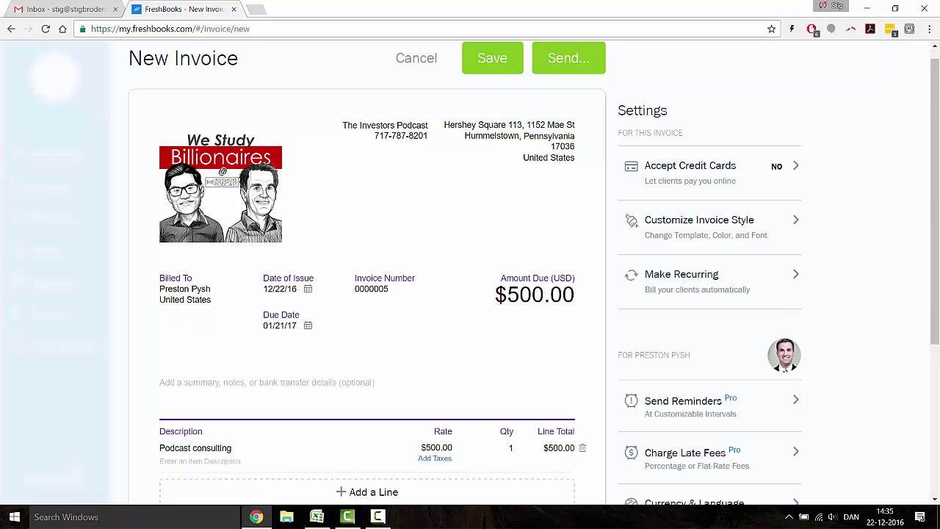
E-mail invoice 0000005 to the client through the Send Invoice dialog.
{"action": "left_click", "coordinate": [561, 73]}
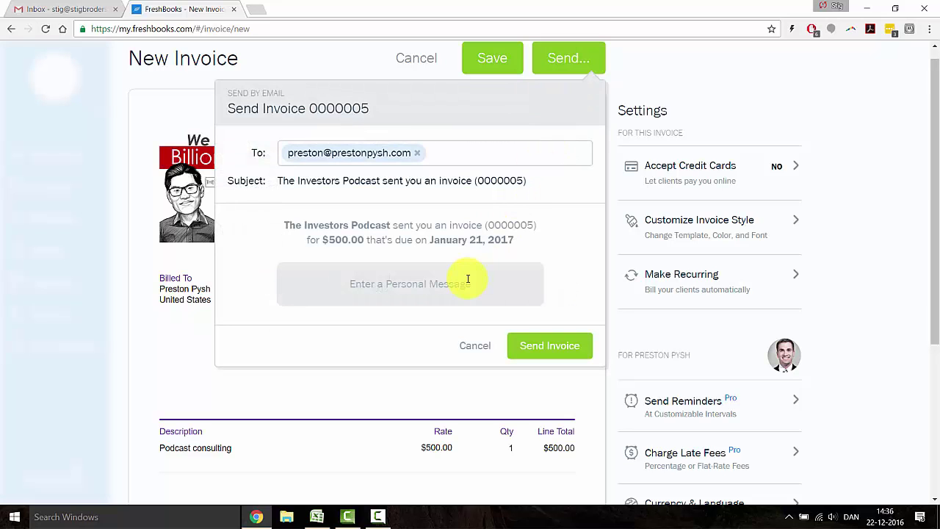
{"action": "left_click", "coordinate": [527, 340]}
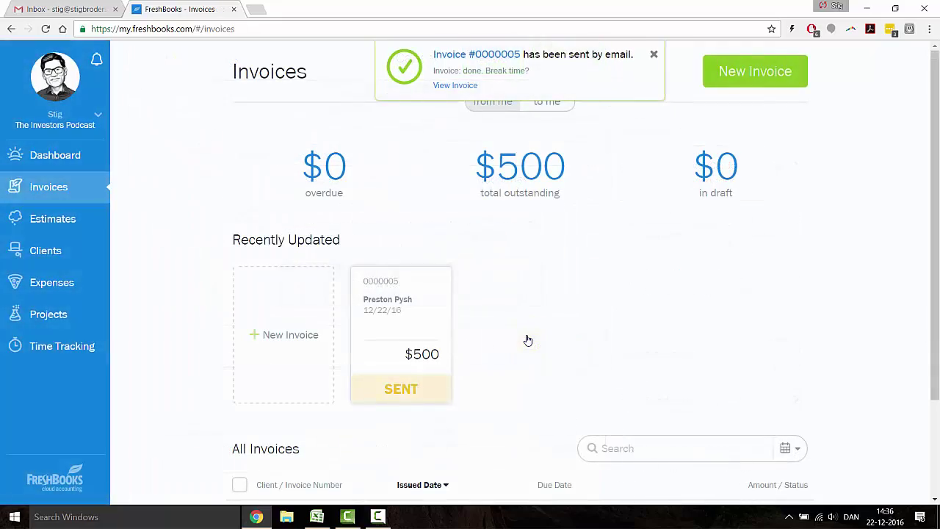